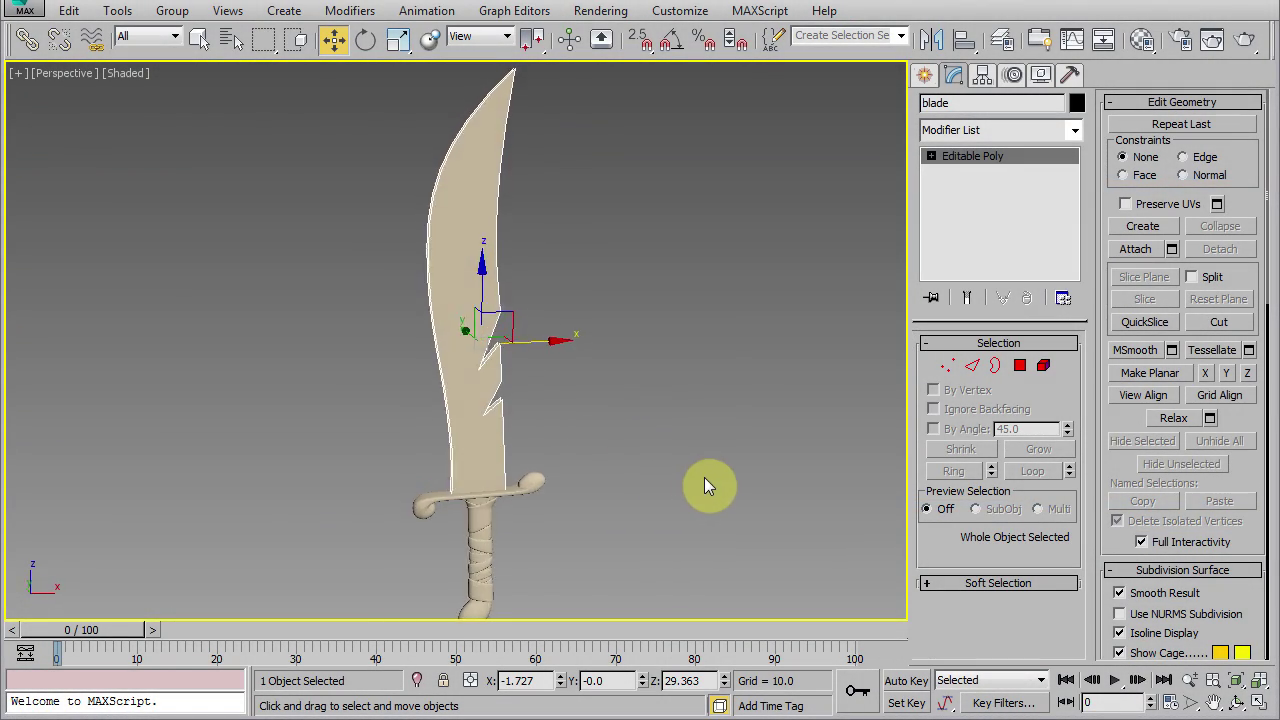
Bridge the blade's selected open border edges with new faces, then leave Border mode.
mouse_move(705, 479)
middle_mouse_down("alt")
mouse_move(450, 478)
mouse_move(598, 483)
middle_mouse_up("alt")
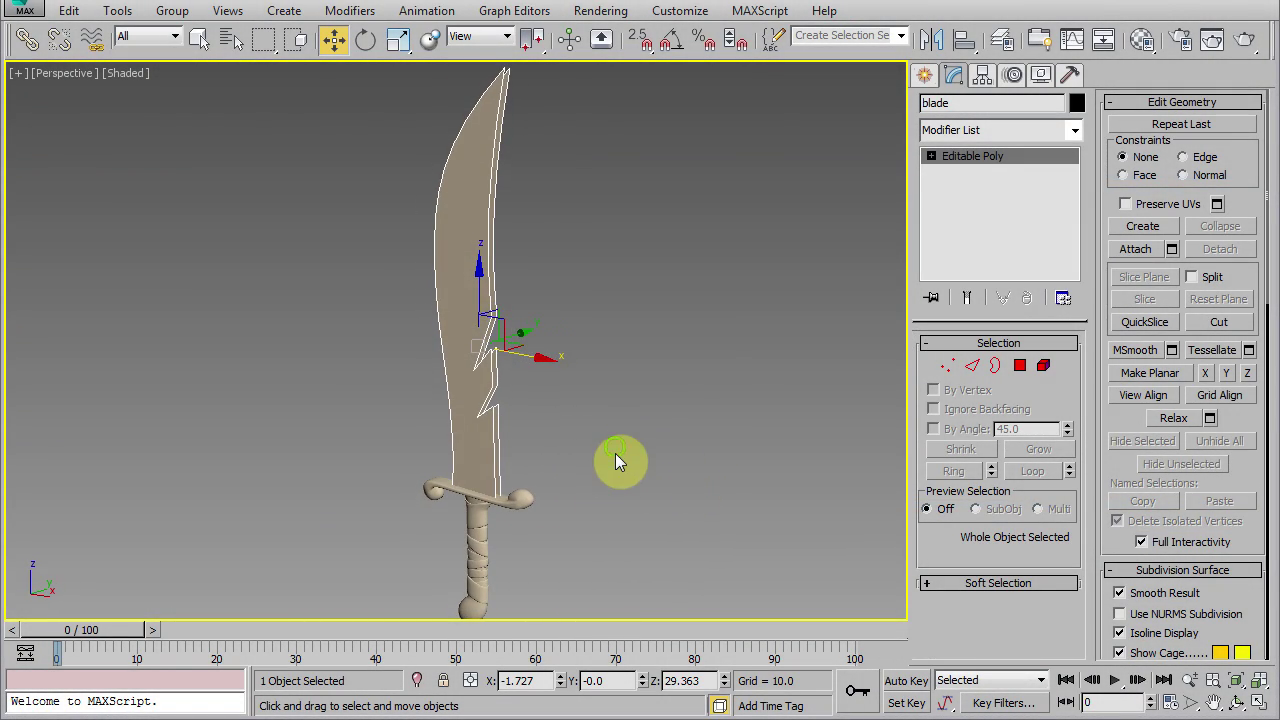
left_click(995, 365)
left_click_drag(676, 320, 425, 412)
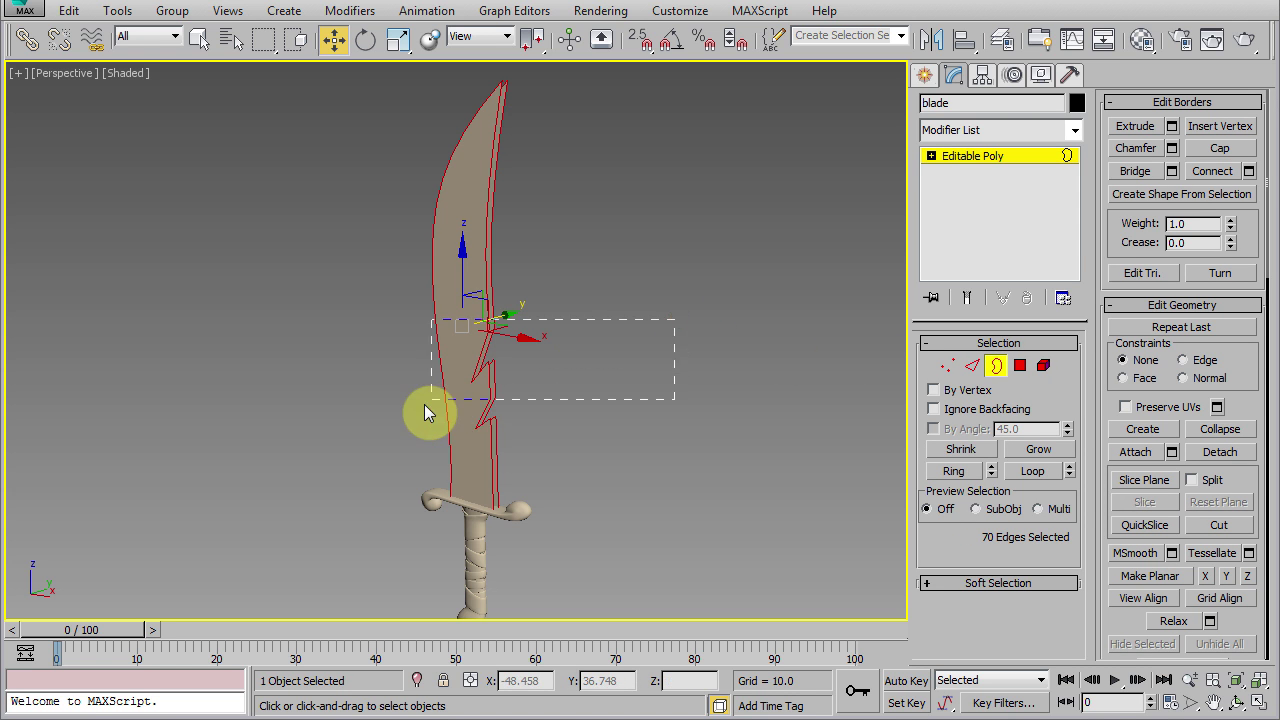
left_click(1135, 171)
mouse_move(807, 326)
middle_mouse_down("alt")
mouse_move(434, 505)
mouse_move(444, 617)
mouse_move(820, 523)
mouse_move(623, 516)
mouse_move(443, 486)
mouse_move(543, 486)
mouse_move(643, 443)
middle_mouse_up("alt")
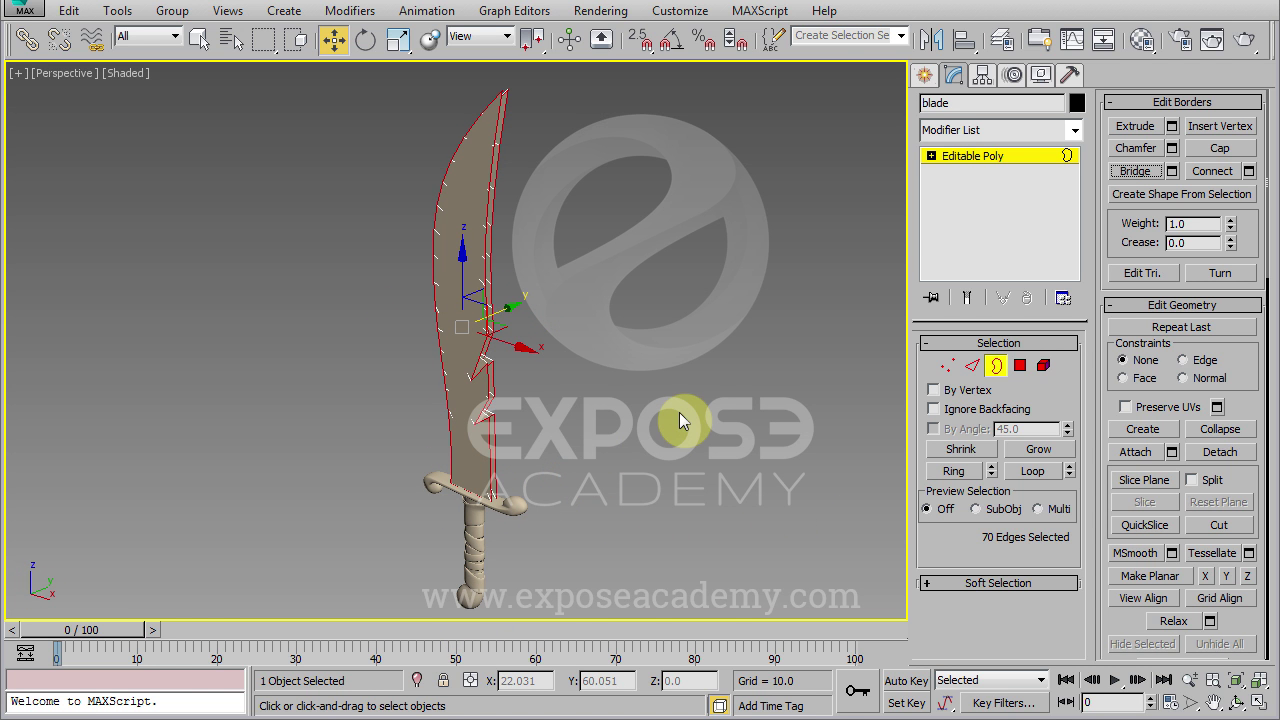
left_click(996, 365)
Deselect the sword.
left_click(700, 398)
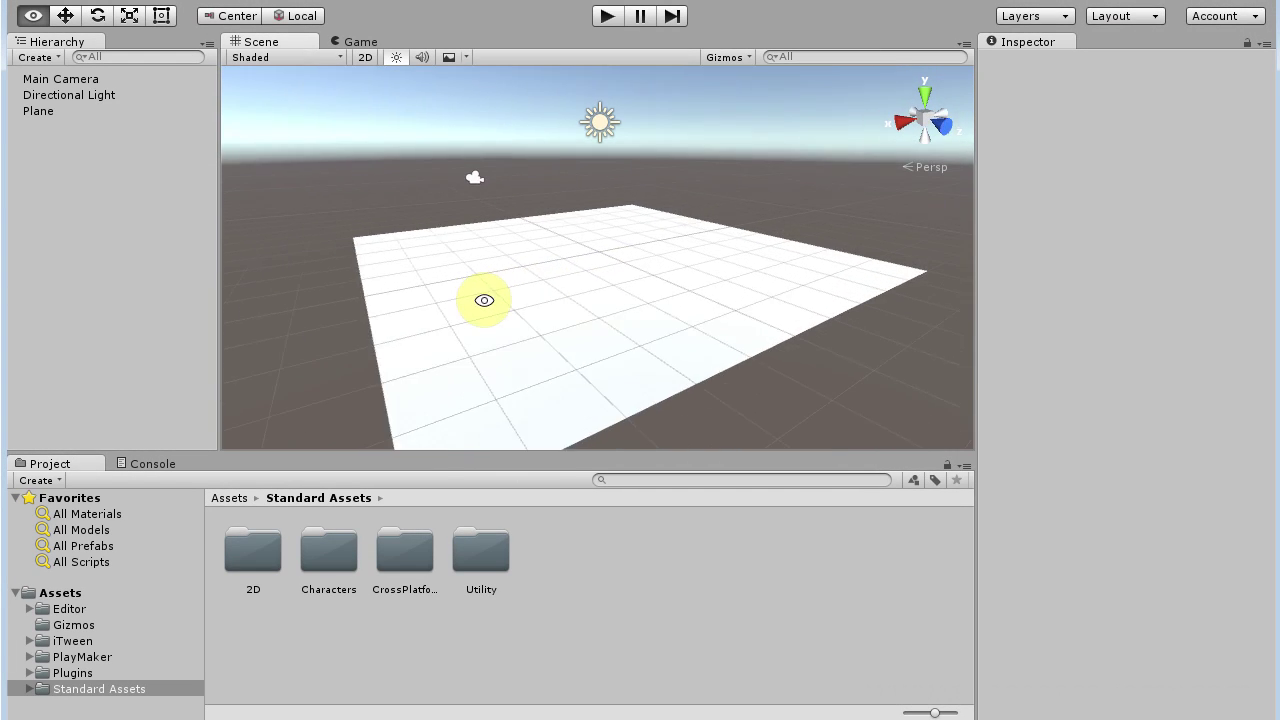
mouse_move(484, 300)
left_mouse_down("alt")
mouse_move(632, 150)
mouse_move(608, 263)
mouse_move(617, 161)
left_mouse_up("alt")
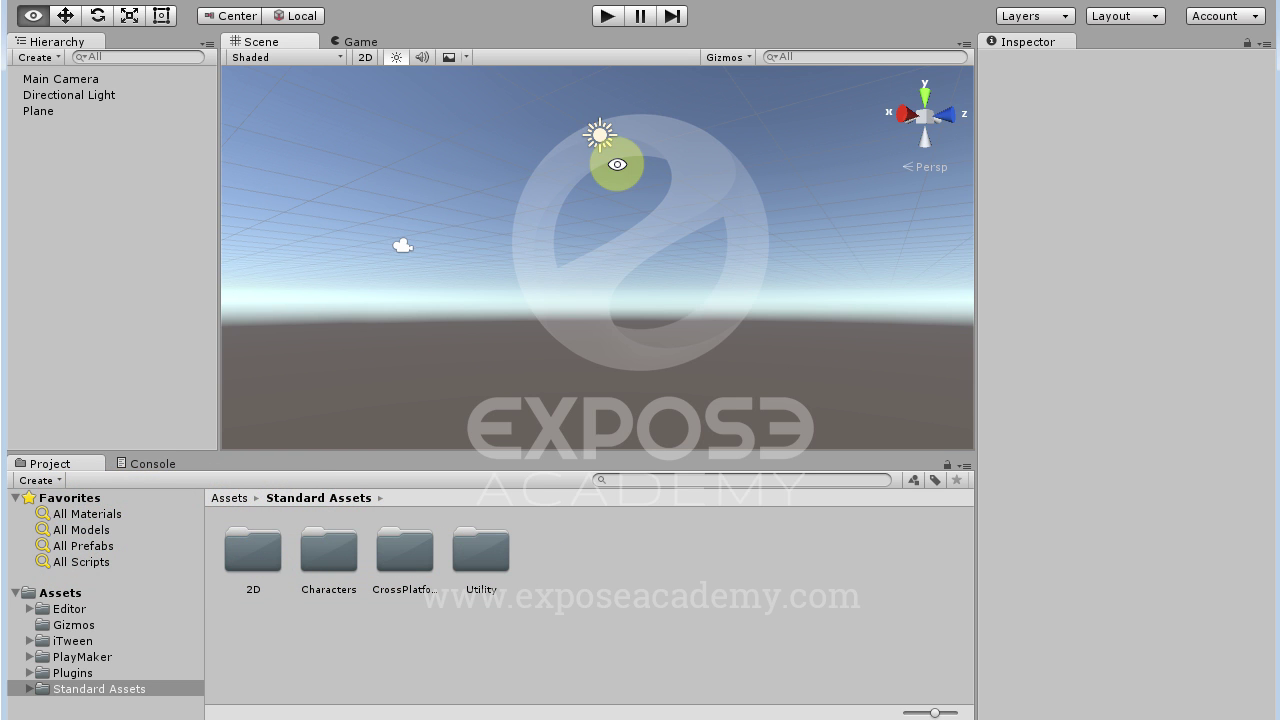
left_click_drag(617, 164, 605, 303, "alt")
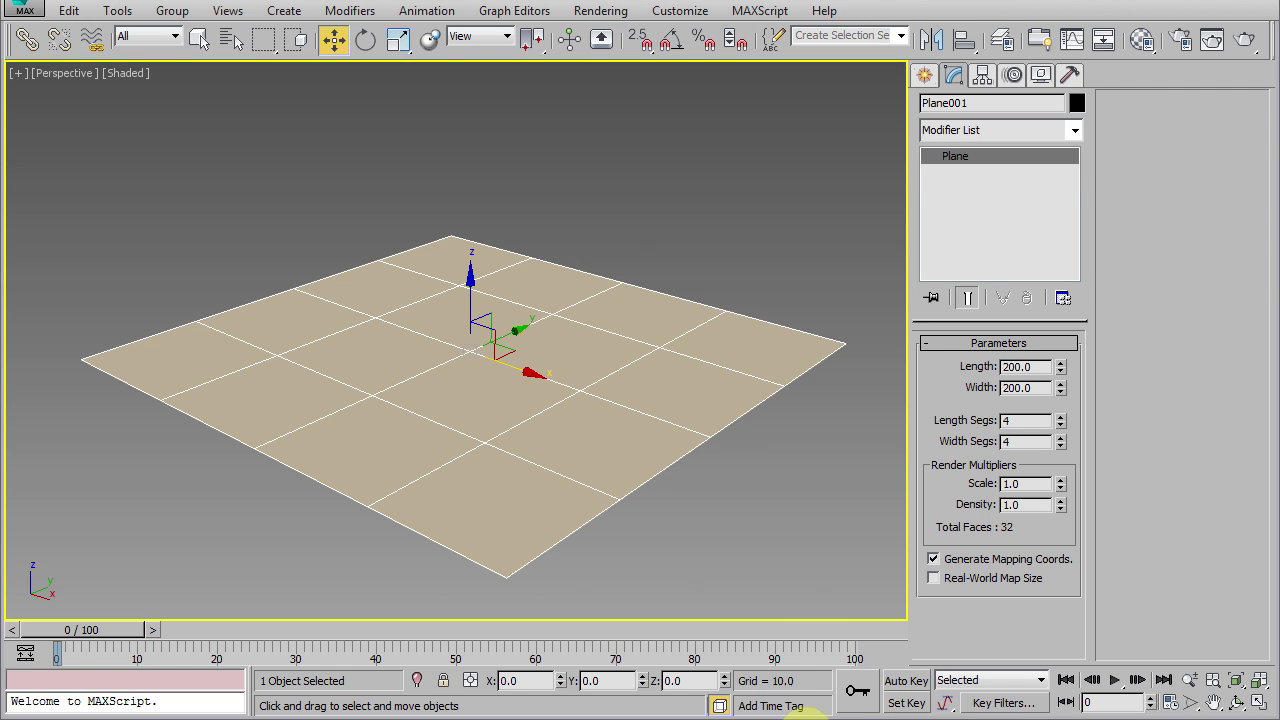
mouse_move(457, 380)
middle_mouse_down("alt")
mouse_move(354, 391)
mouse_move(480, 400)
mouse_move(506, 220)
mouse_move(480, 420)
mouse_move(480, 259)
mouse_move(457, 391)
middle_mouse_up("alt")
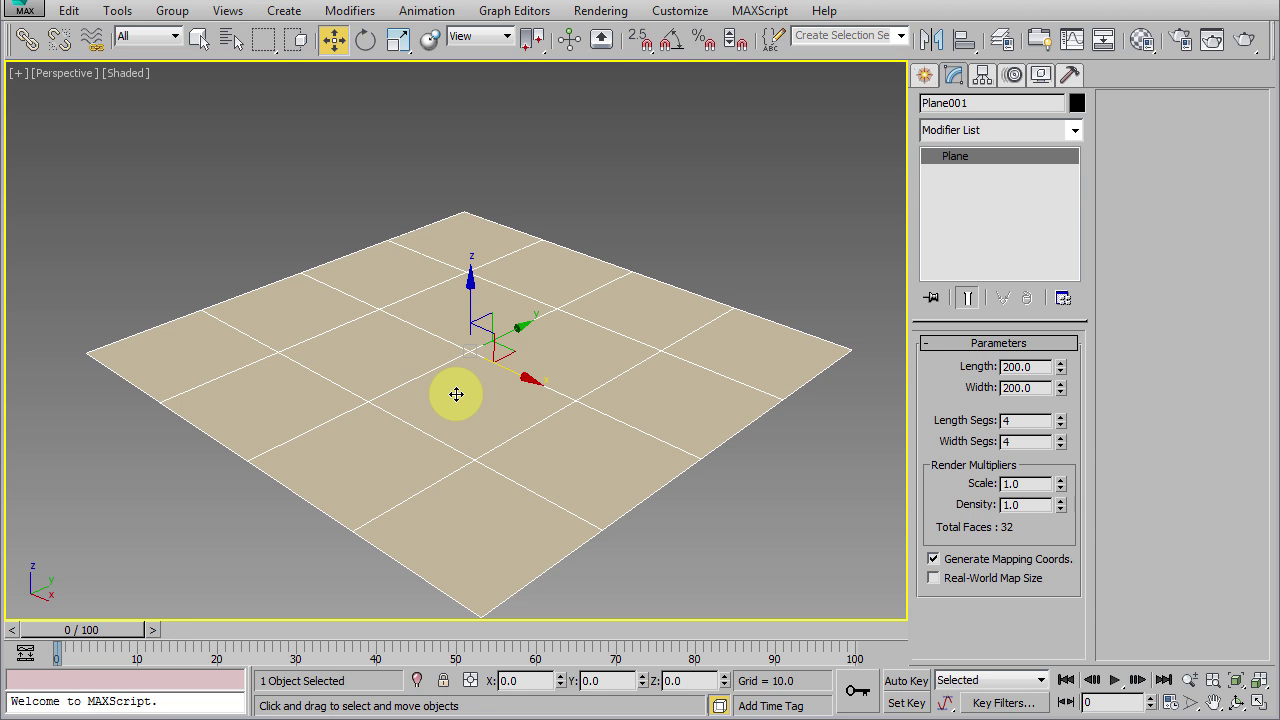
Enable Backface Cull under Display Properties in Plane001's Object Properties.
right_click(596, 357)
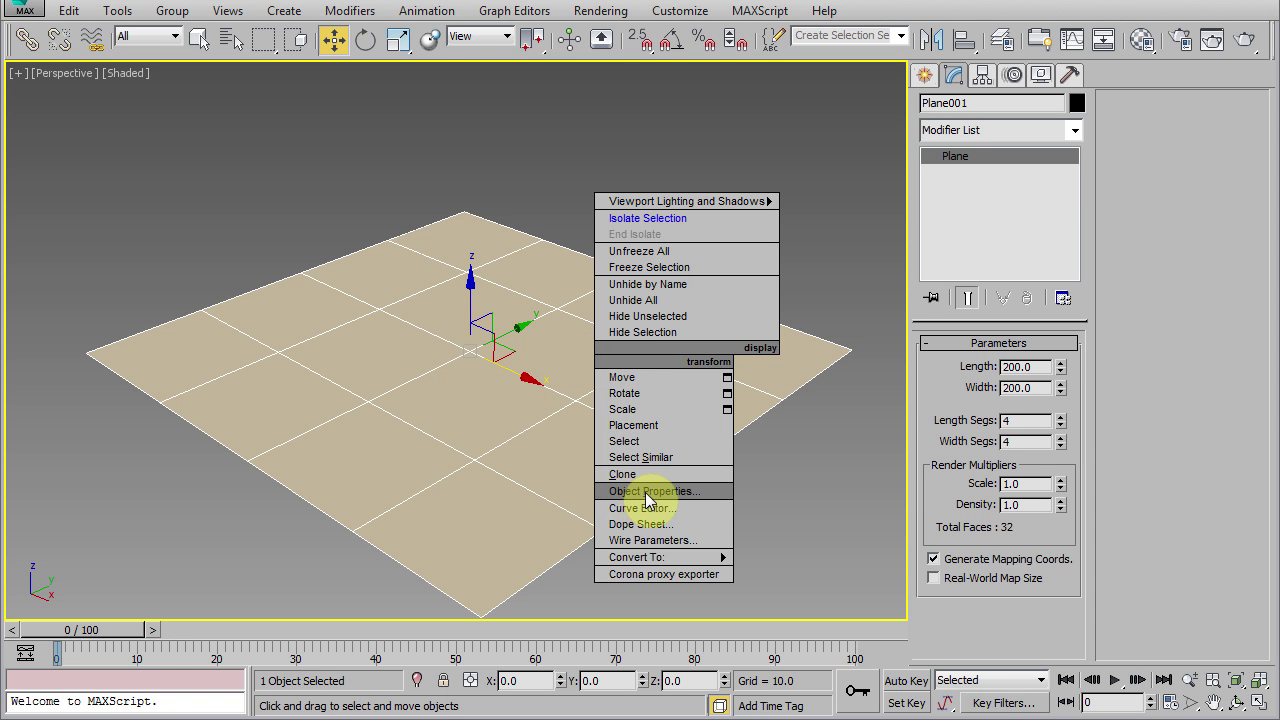
left_click(645, 491)
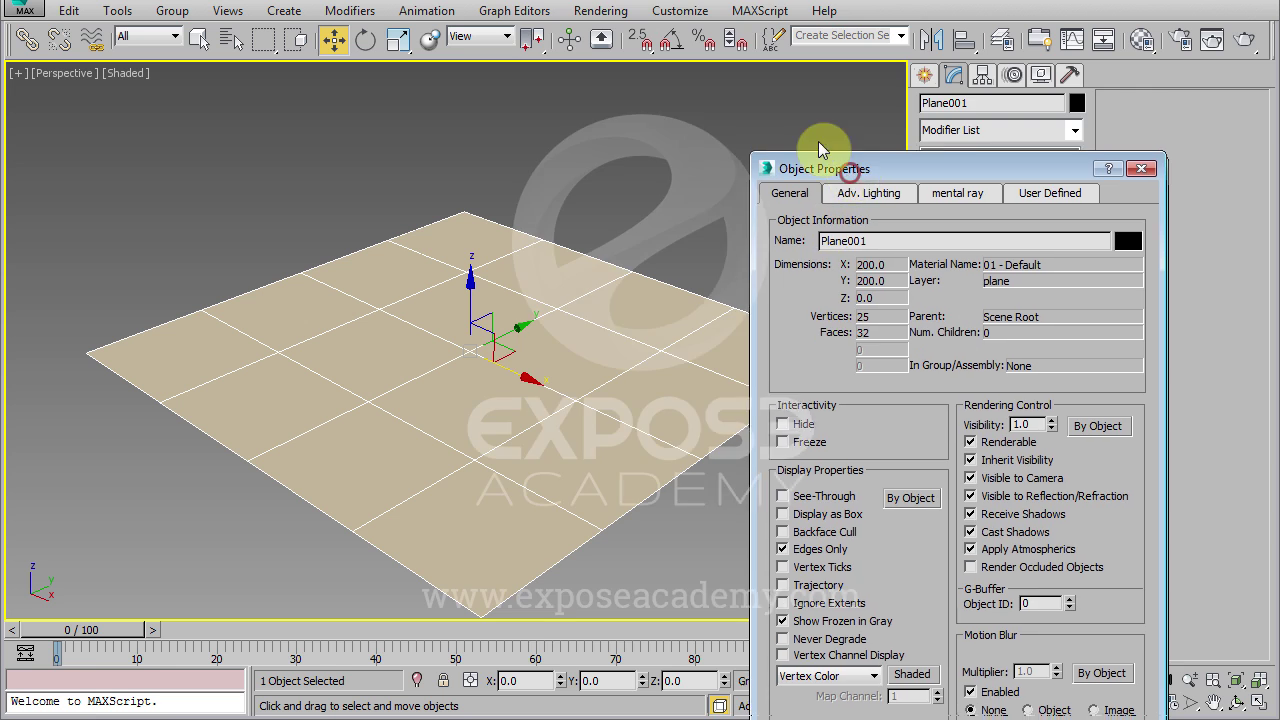
left_click_drag(864, 173, 591, 25)
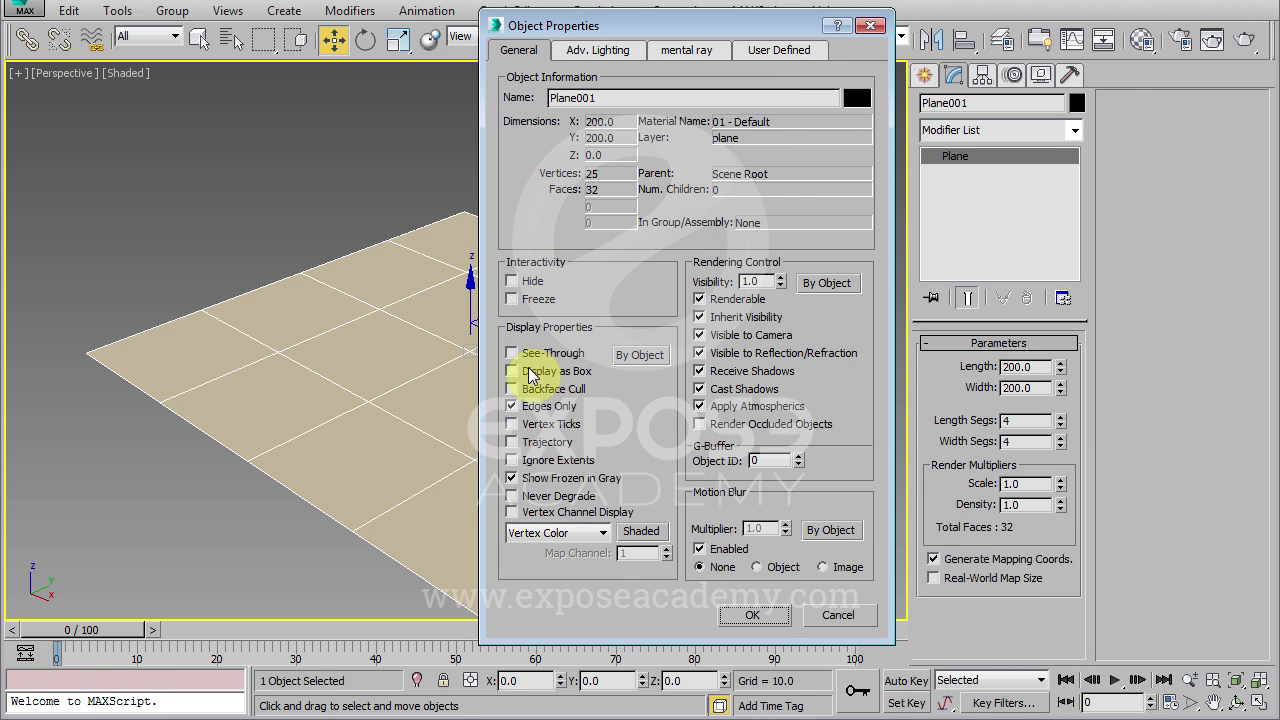
left_click(511, 389)
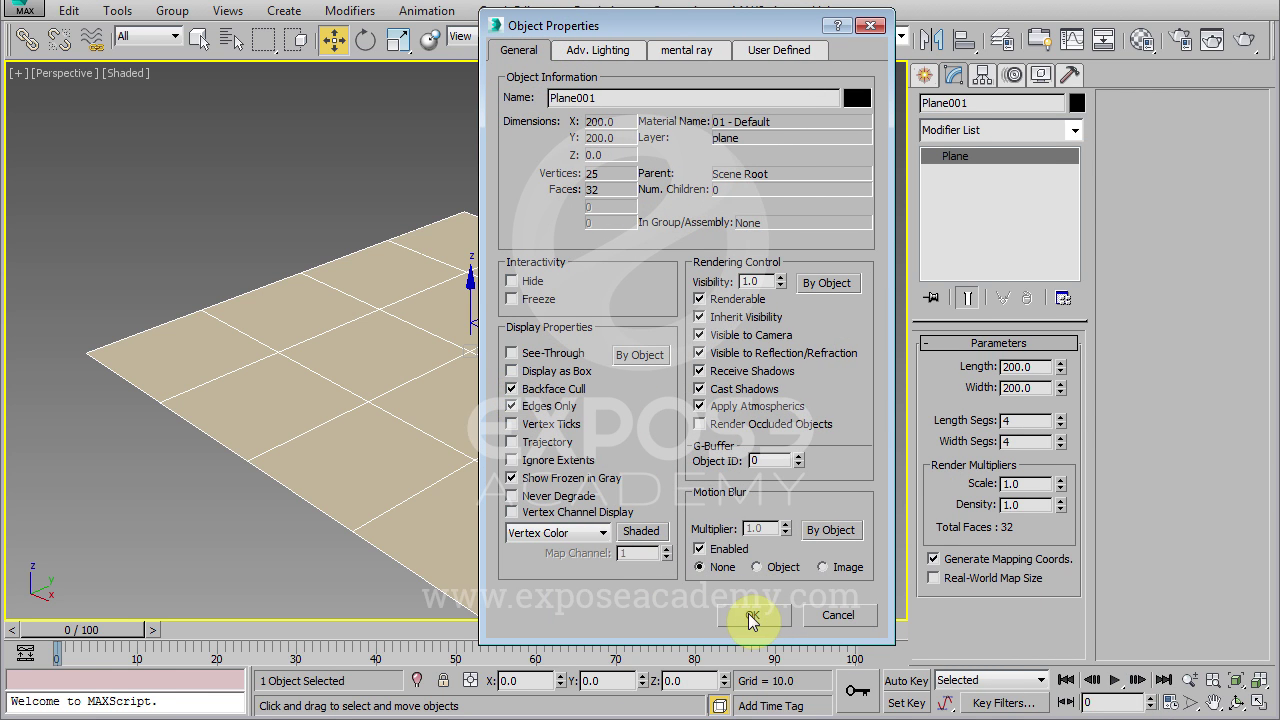
left_click(750, 614)
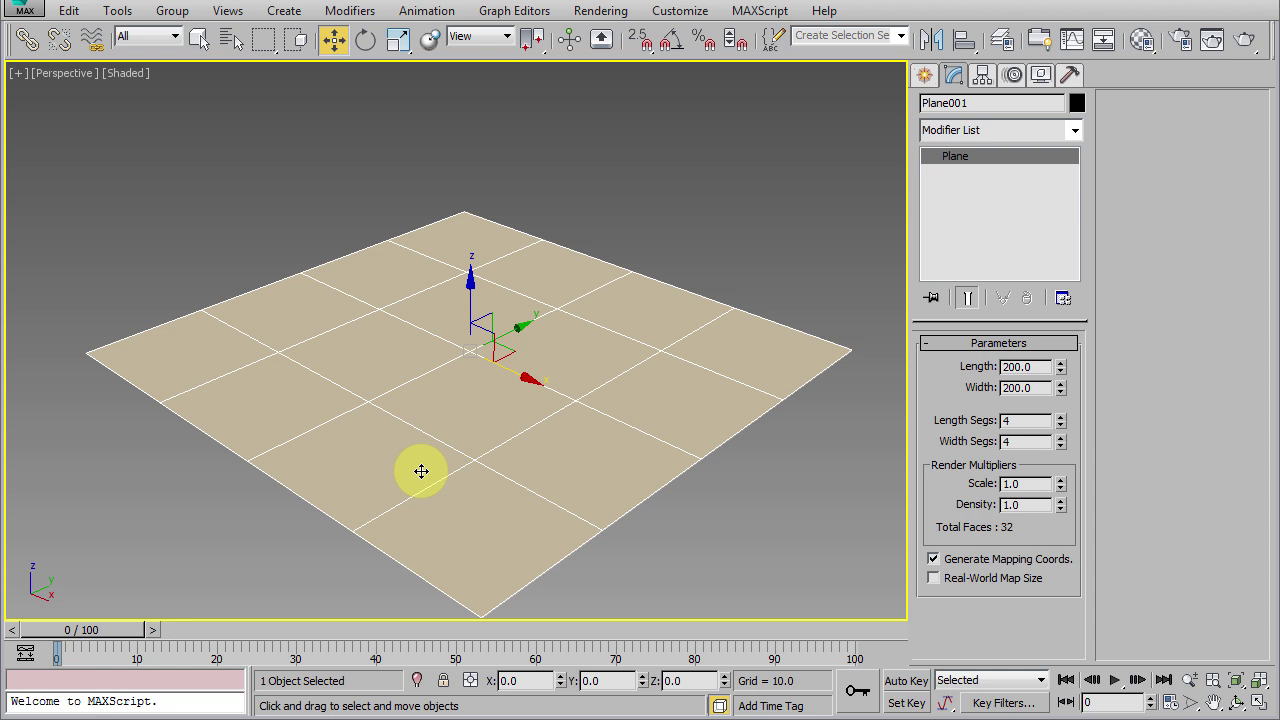
mouse_move(421, 471)
middle_mouse_down("alt")
mouse_move(537, 549)
mouse_move(491, 471)
mouse_move(506, 338)
middle_mouse_up("alt")
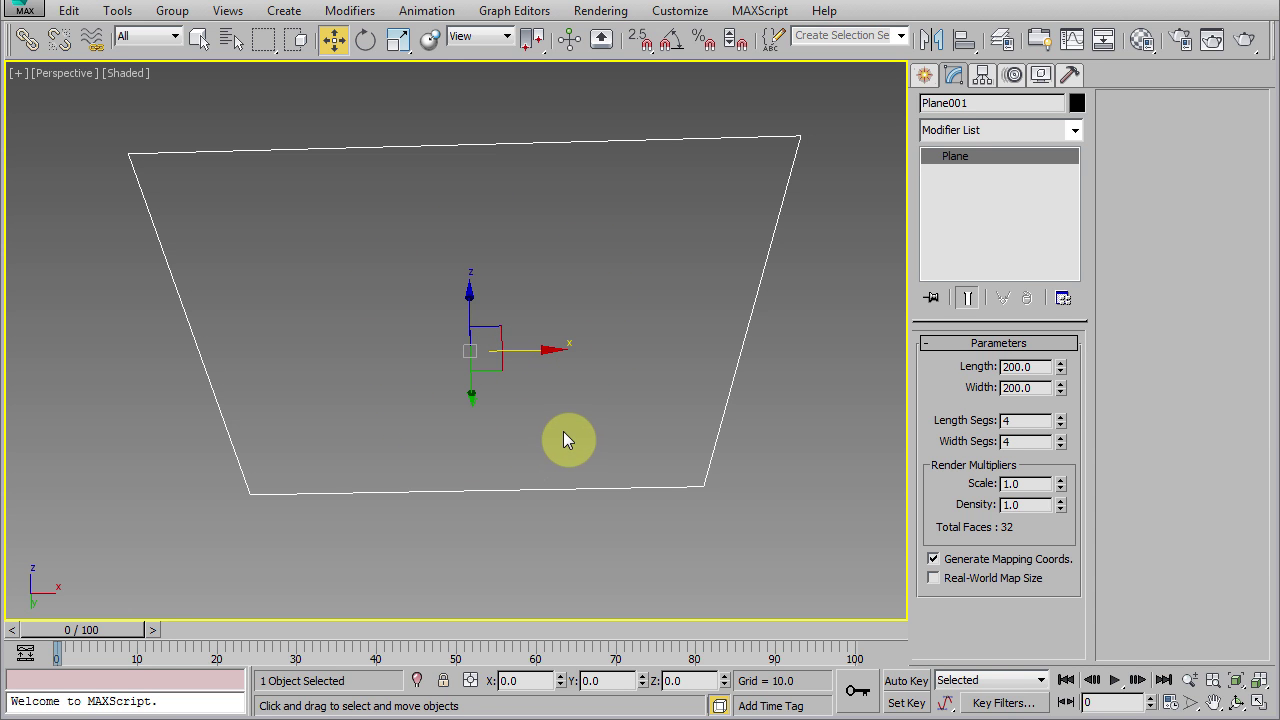
mouse_move(629, 351)
middle_mouse_down("alt")
mouse_move(556, 454)
mouse_move(504, 469)
mouse_move(601, 473)
middle_mouse_up("alt")
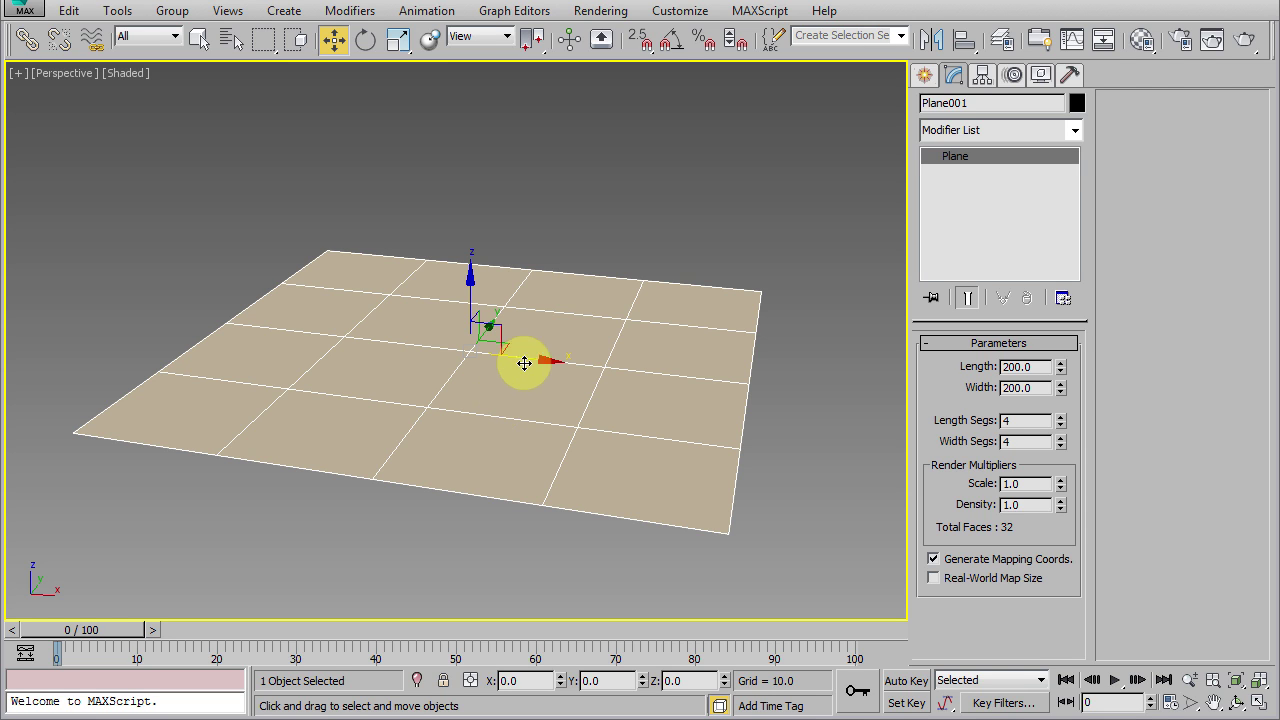
left_click(663, 18)
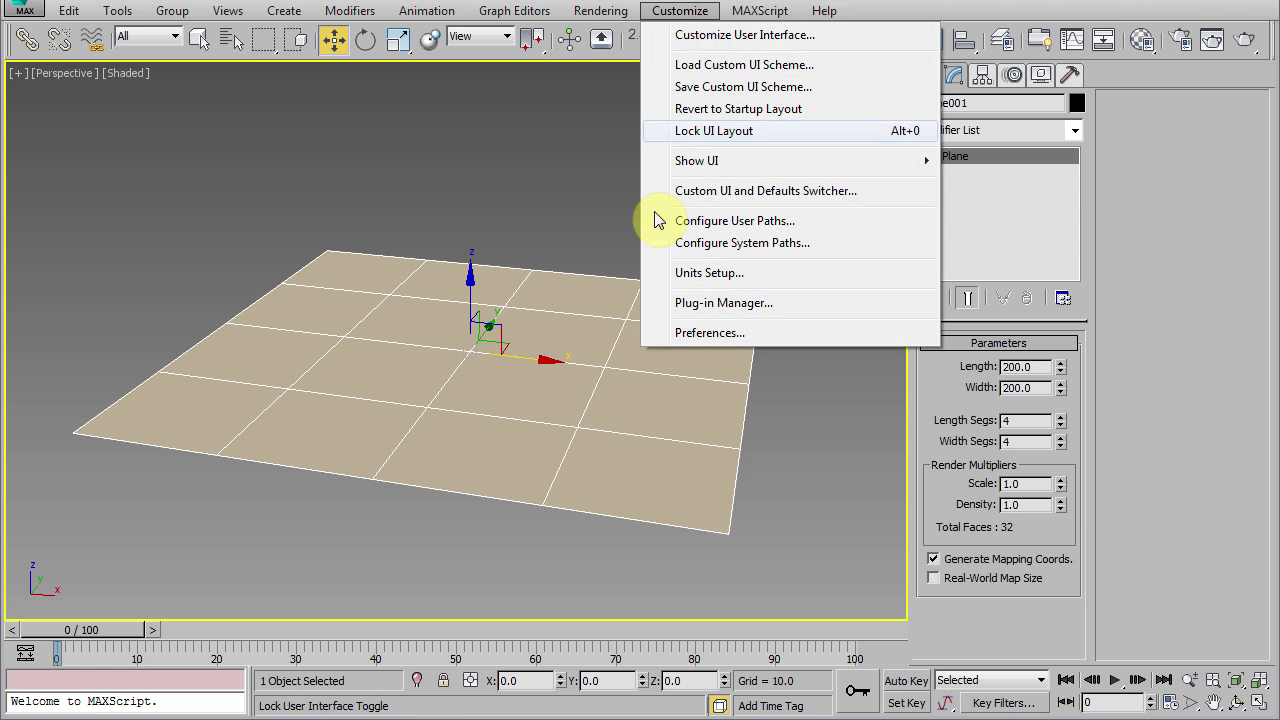
left_click(685, 333)
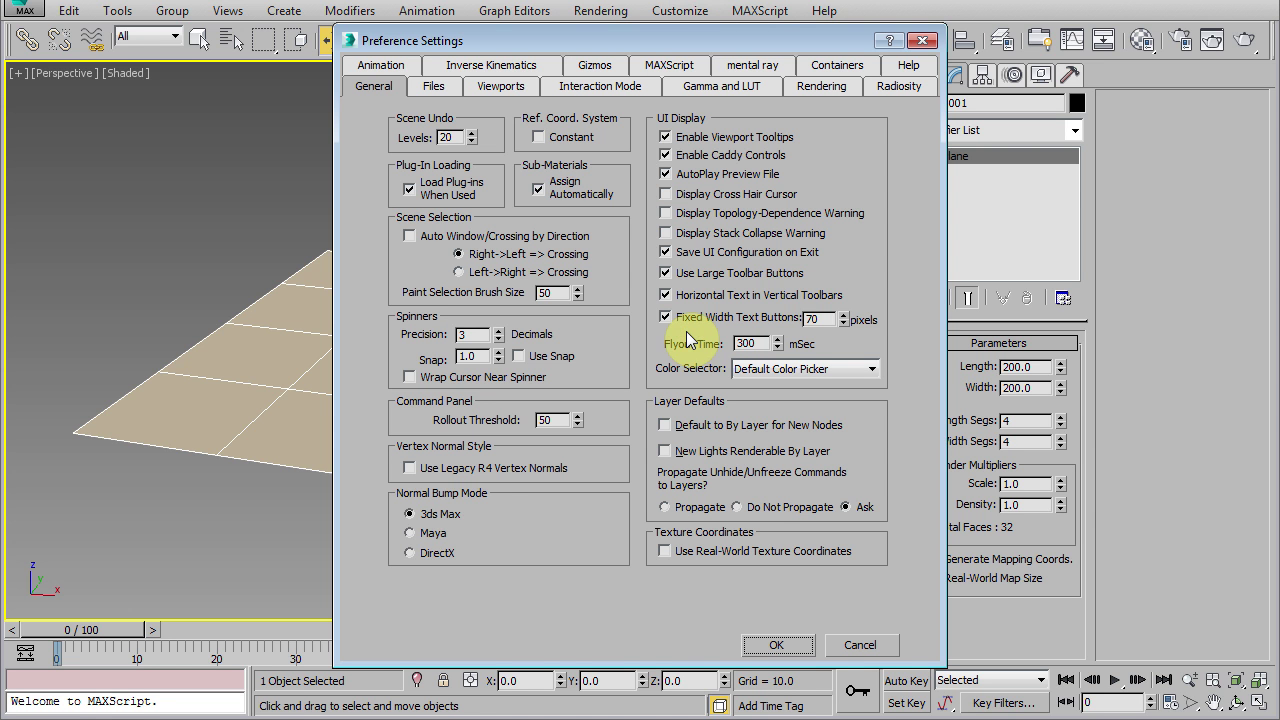
left_click(487, 90)
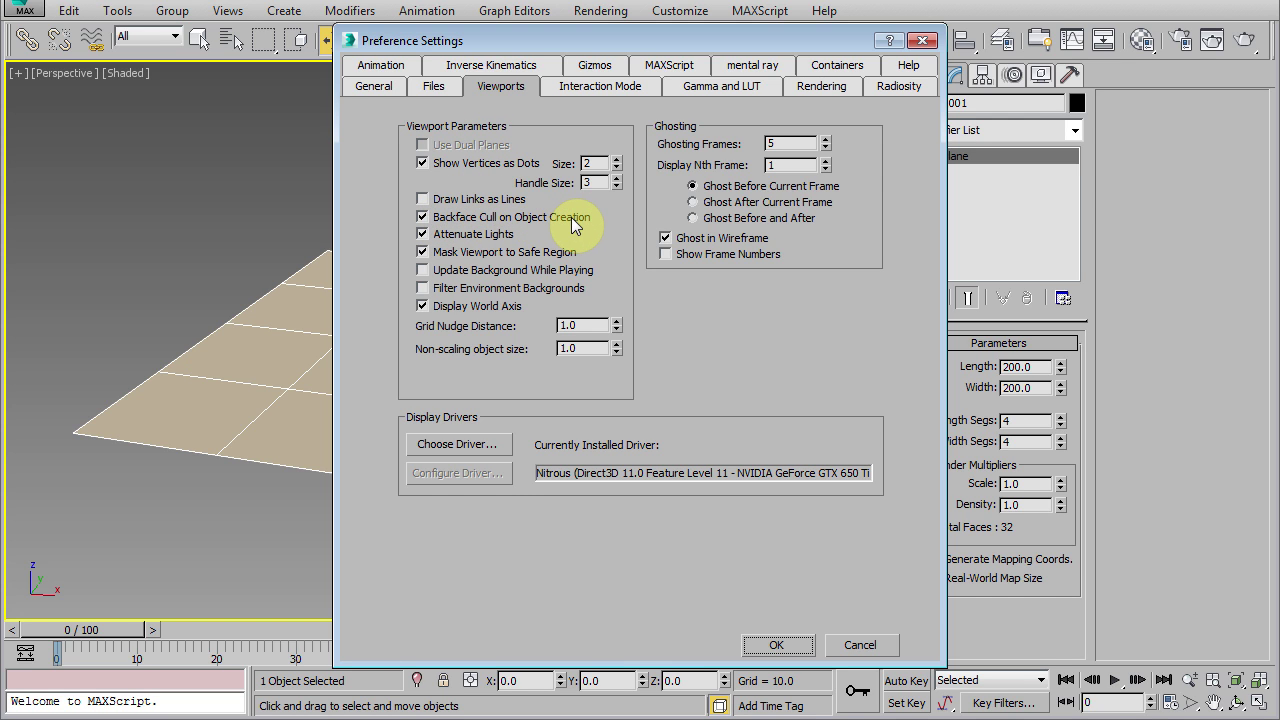
left_click(858, 645)
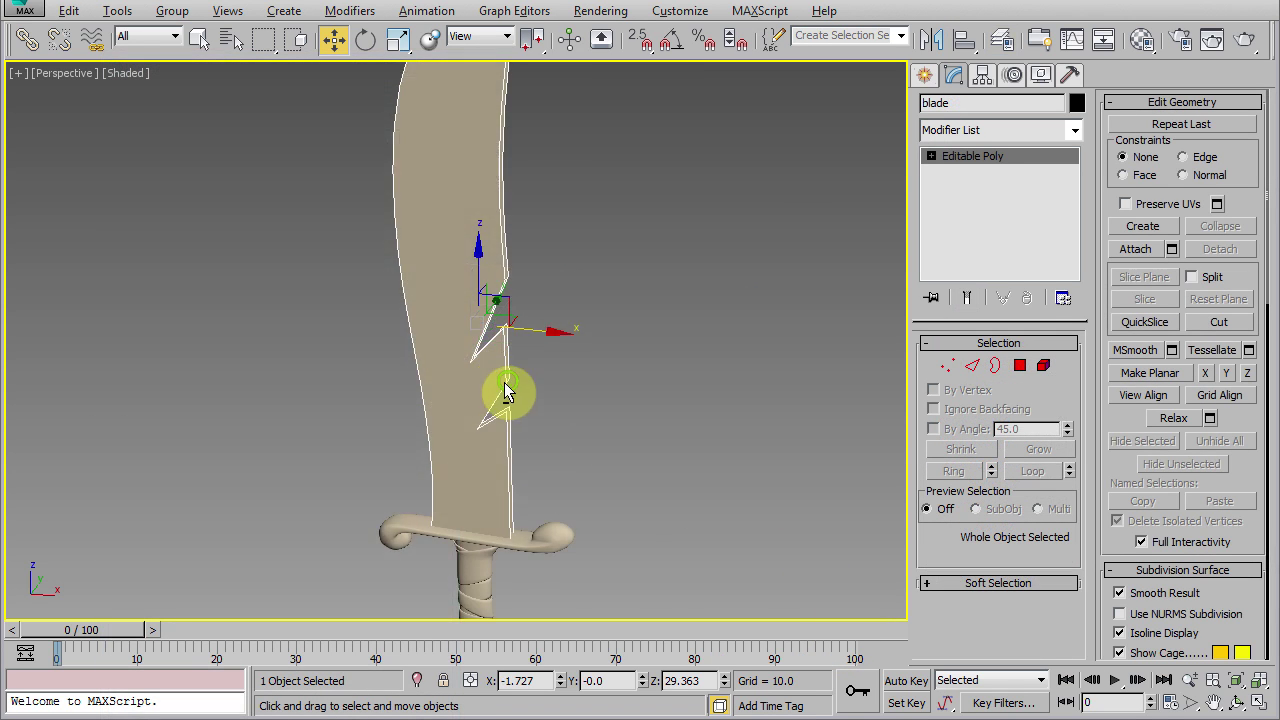
Review the blade's Object Properties and confirm them with OK.
right_click(598, 310)
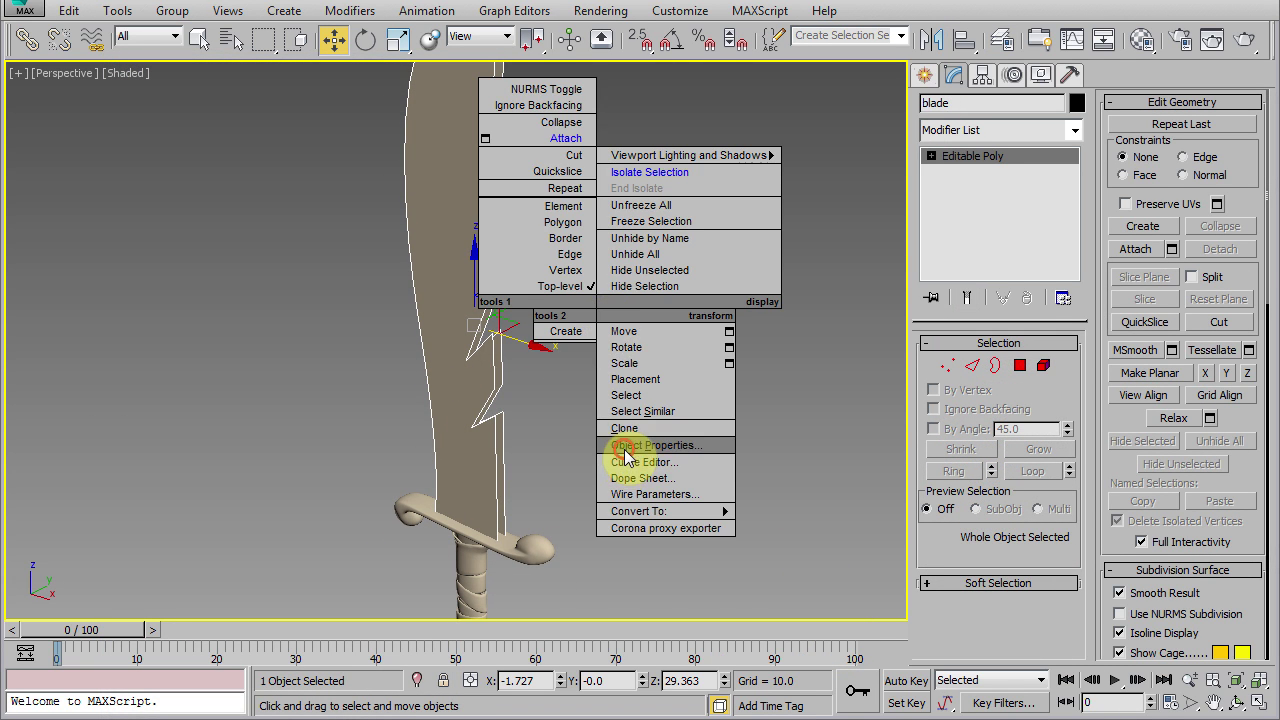
left_click(625, 448)
left_click(737, 611)
Select the blade's flat surface element in Element mode.
mouse_move(654, 500)
middle_mouse_down("alt")
mouse_move(508, 426)
mouse_move(394, 420)
mouse_move(523, 426)
mouse_move(389, 420)
mouse_move(538, 420)
middle_mouse_up("alt")
left_click(1043, 365)
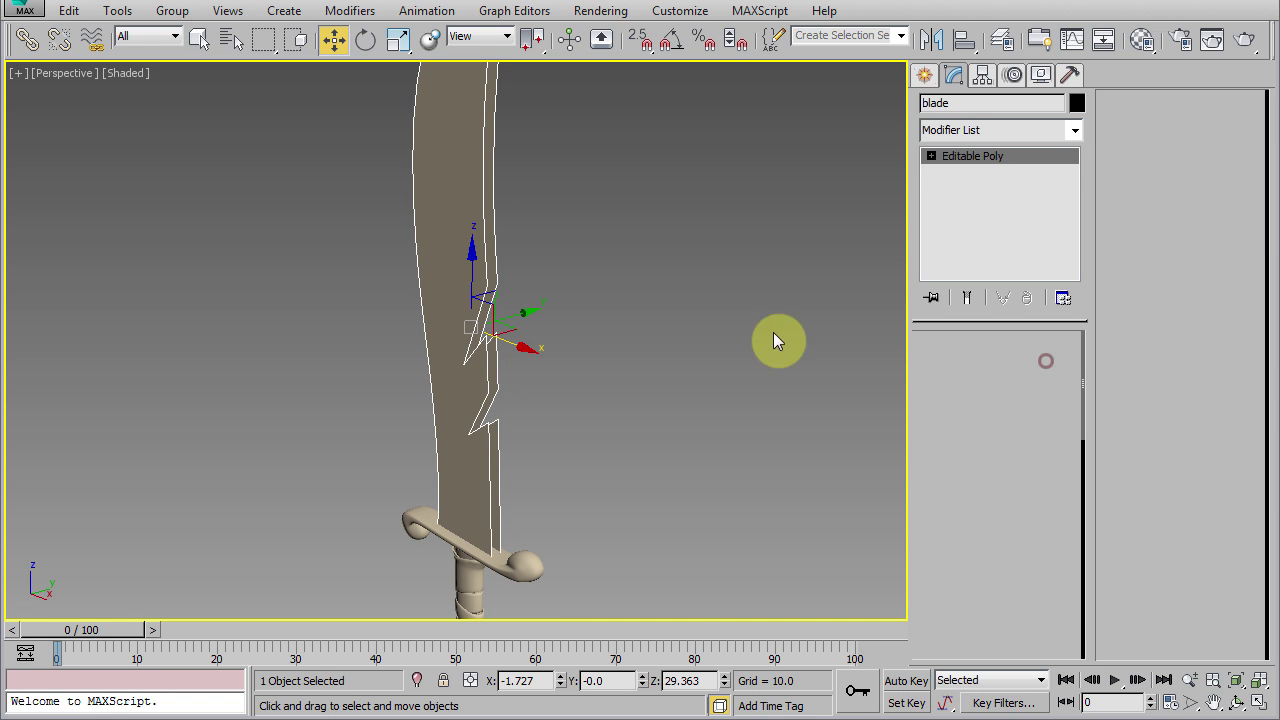
left_click(494, 362)
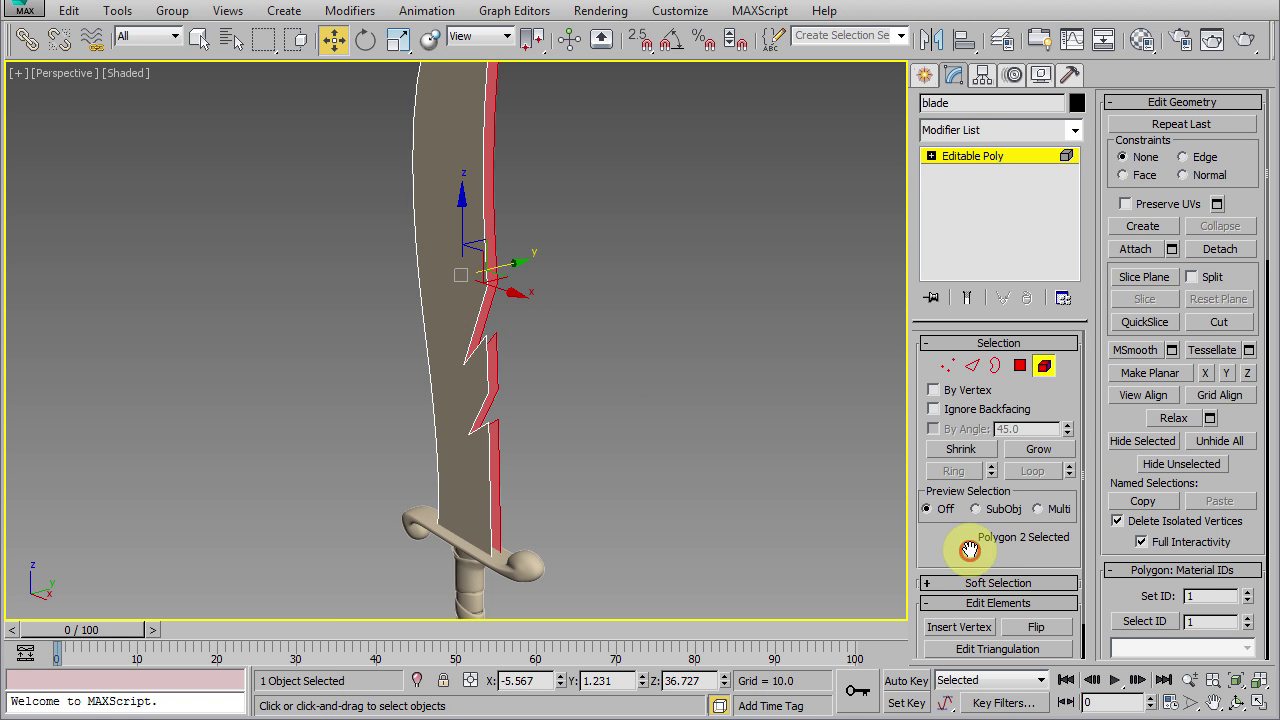
Flip the normals of the selected blade element.
scroll(969, 550, "down", 1)
left_click(1036, 588)
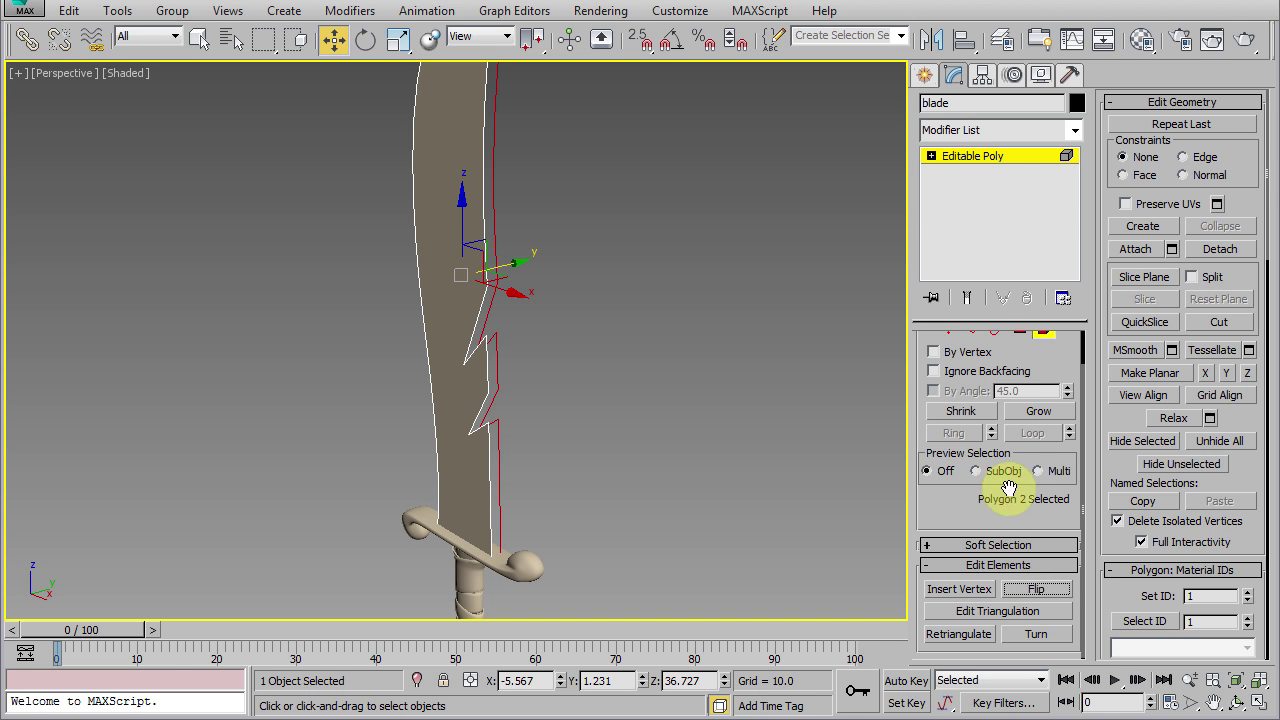
scroll(1006, 449, "up", 1)
middle_click_drag(591, 434, 459, 441, "alt")
Bridge all open borders along the blade into new faces, then exit Border mode.
key("F2")
left_click(995, 365, "ctrl")
left_click_drag(598, 270, 401, 363)
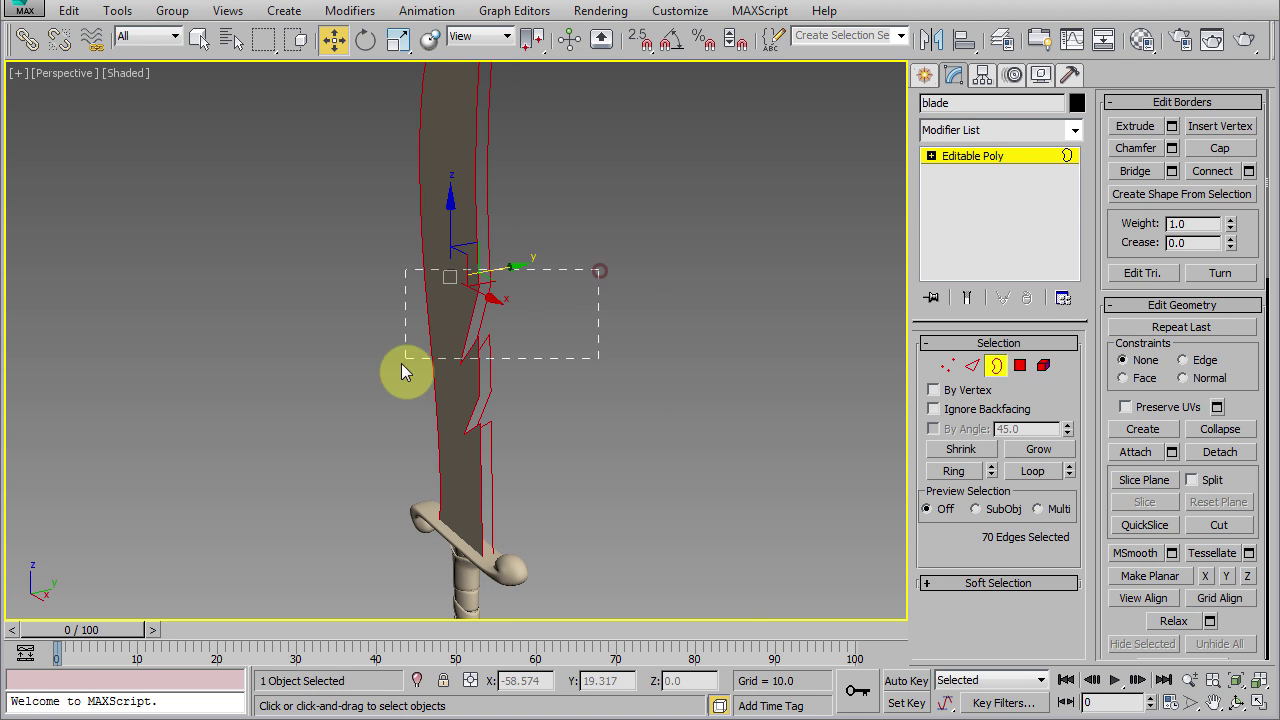
left_click(1135, 171)
mouse_move(480, 410)
middle_mouse_down("alt")
mouse_move(680, 420)
mouse_move(603, 523)
mouse_move(511, 496)
mouse_move(457, 406)
mouse_move(497, 405)
middle_mouse_up("alt")
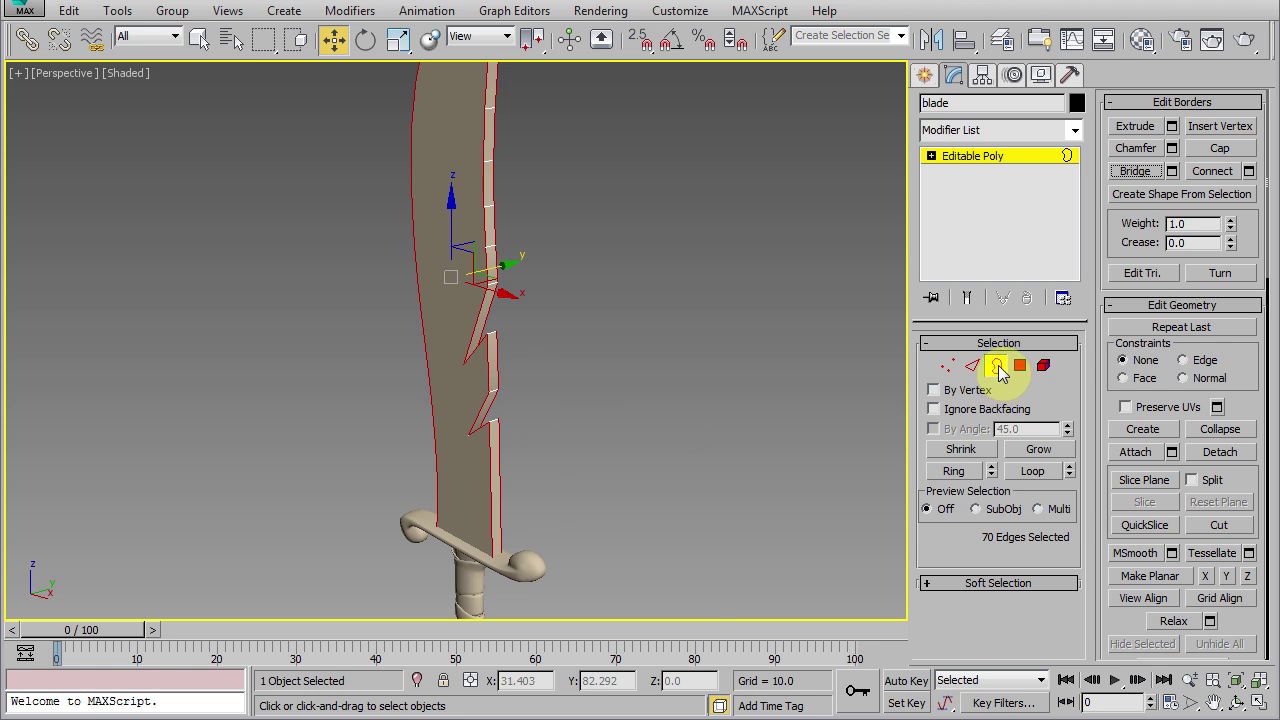
left_click(996, 365)
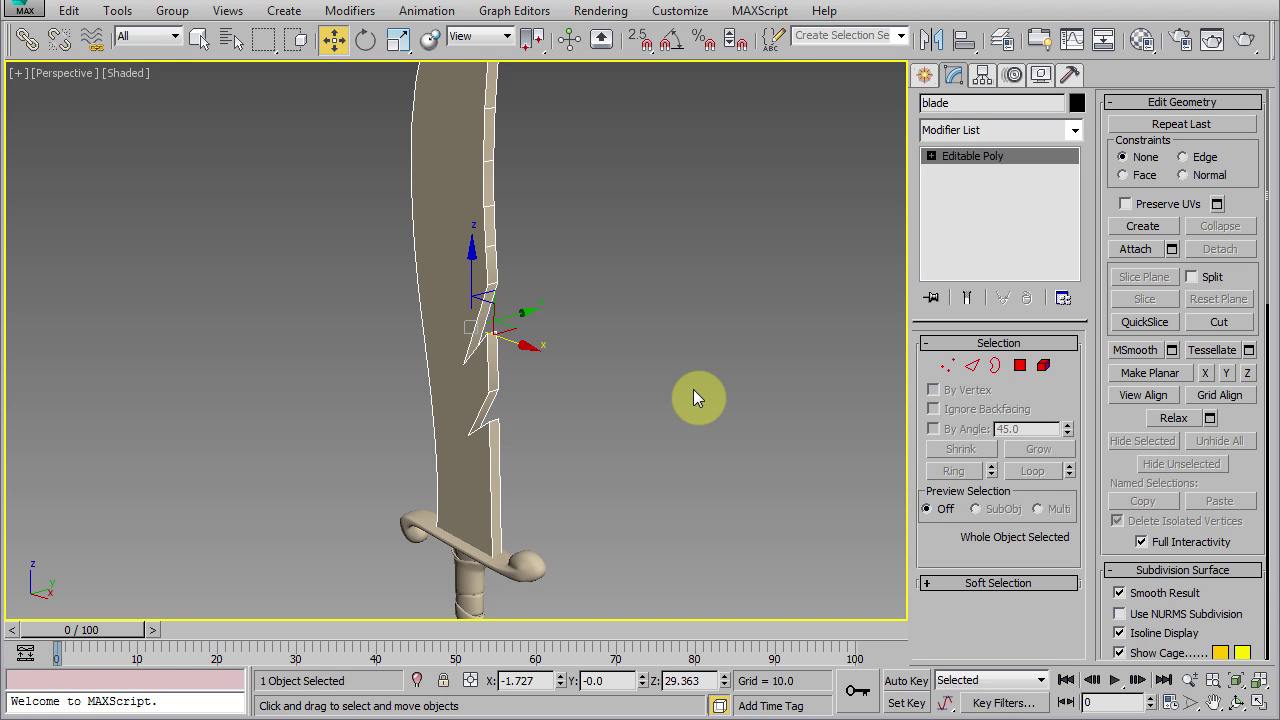
key("ctrl+z")
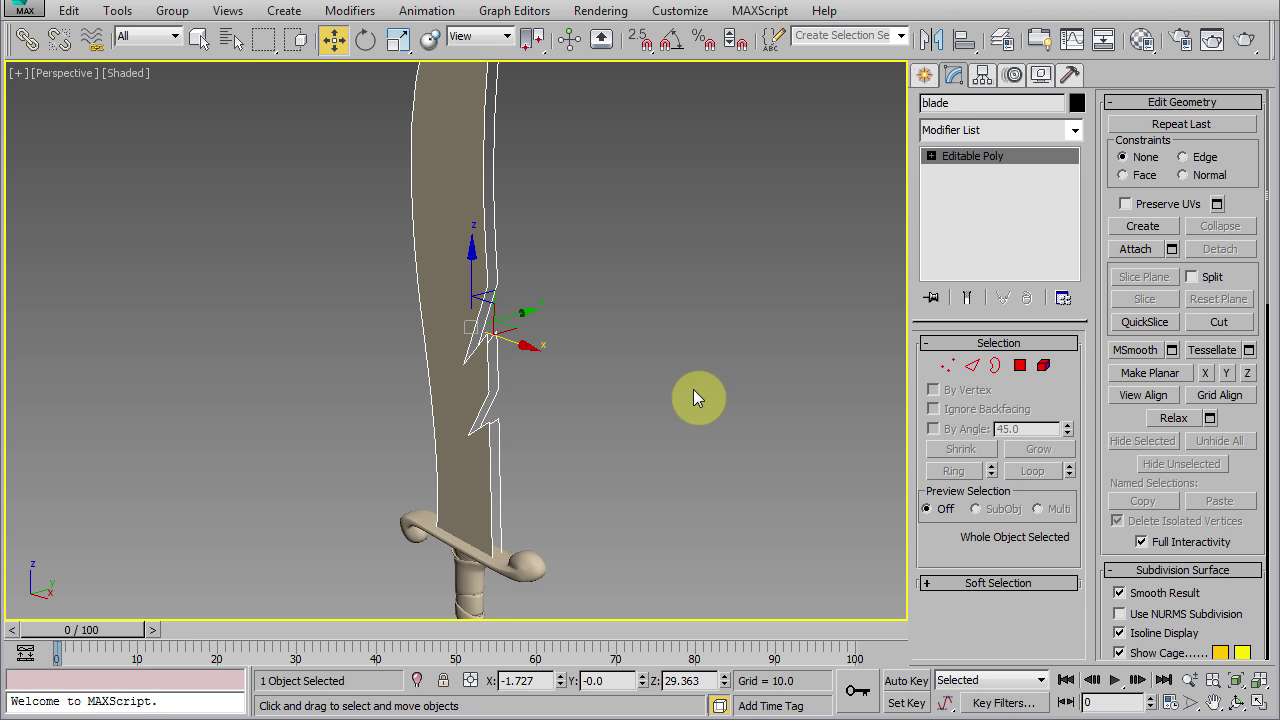
middle_click_drag(708, 420, 571, 434, "alt")
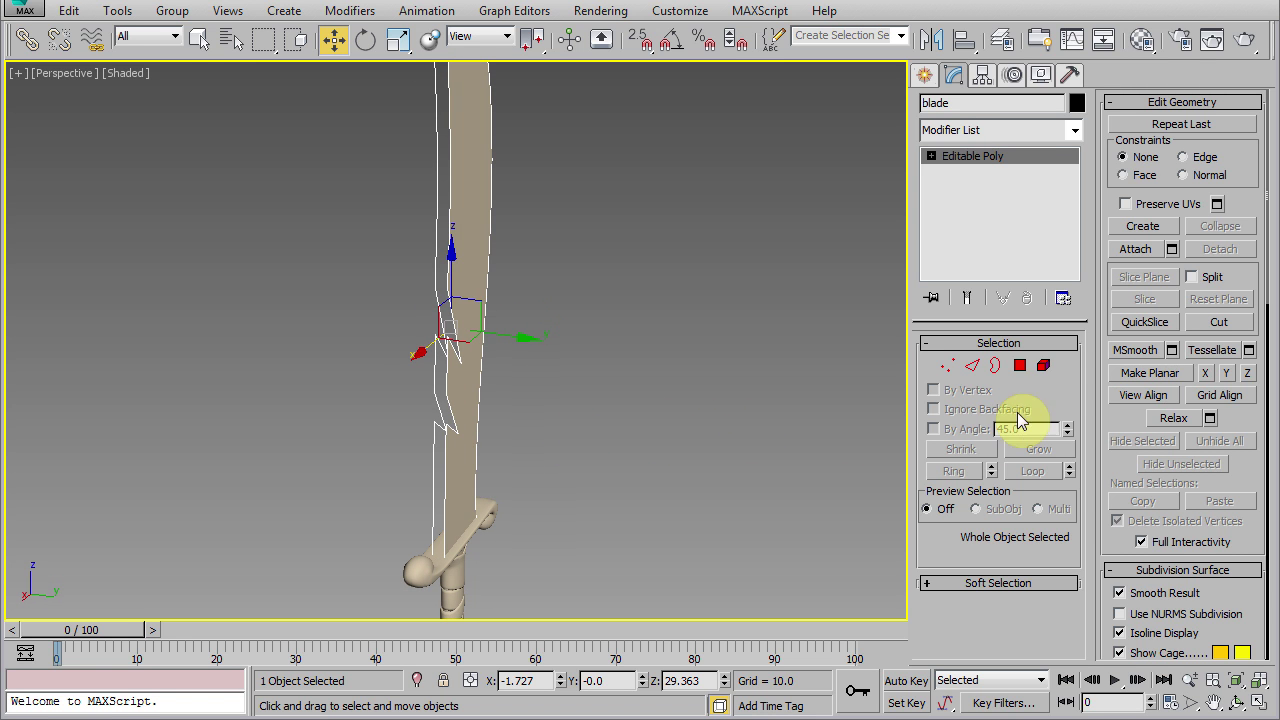
left_click(1043, 365)
left_click(467, 390)
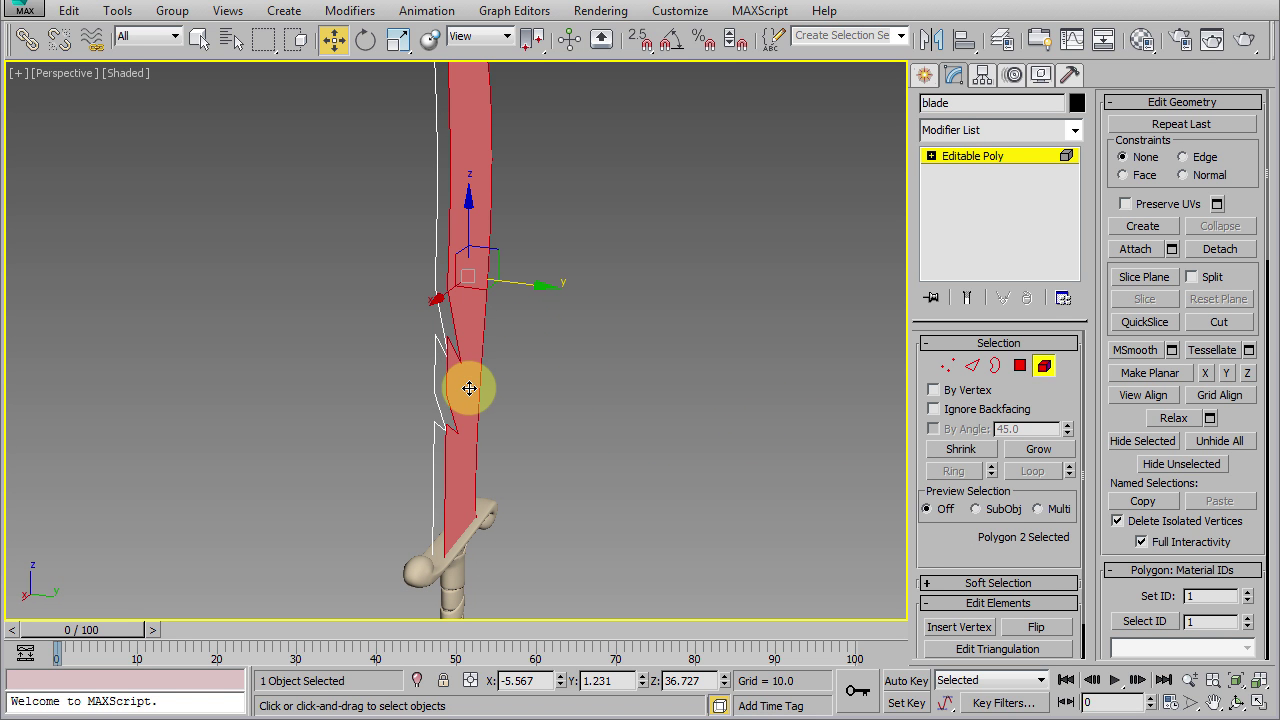
left_click(469, 388, "alt")
middle_click_drag(431, 408, 558, 399, "alt")
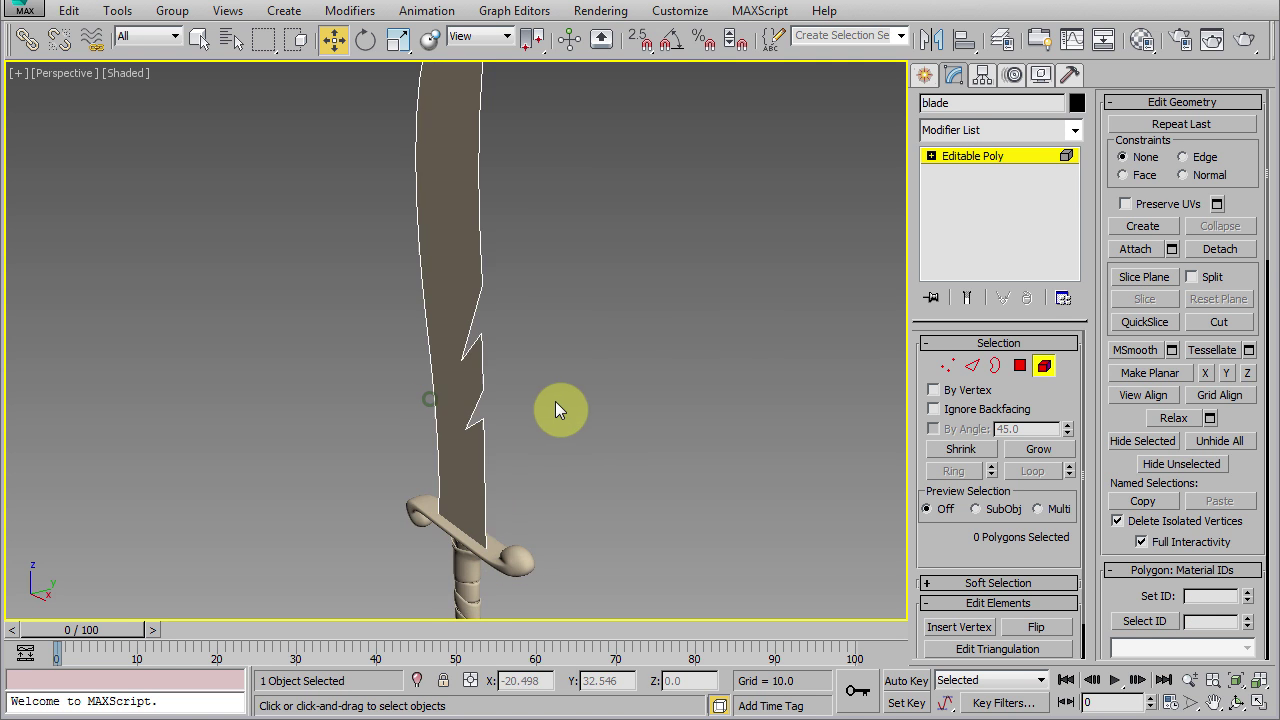
left_click(1044, 366)
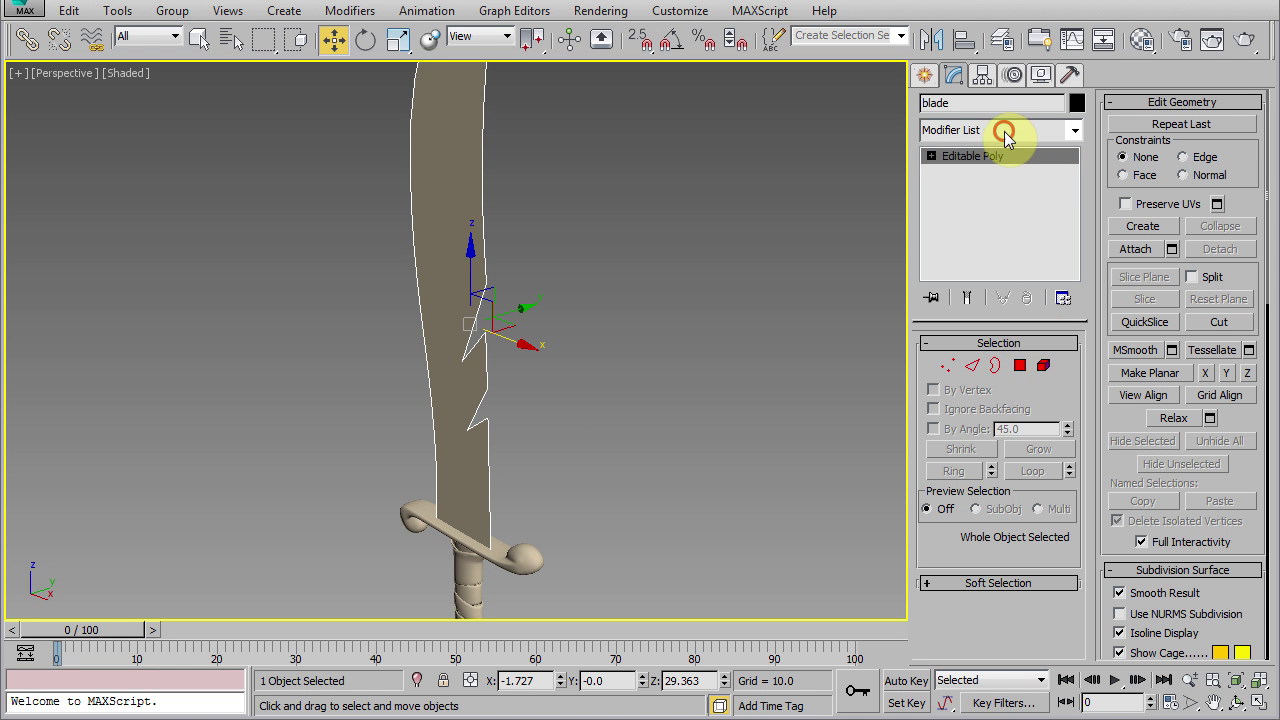
Add a Shell modifier to the blade from the Modifier List.
left_click(1006, 130)
scroll(1000, 250, "down", 5)
scroll(990, 300, "down", 10)
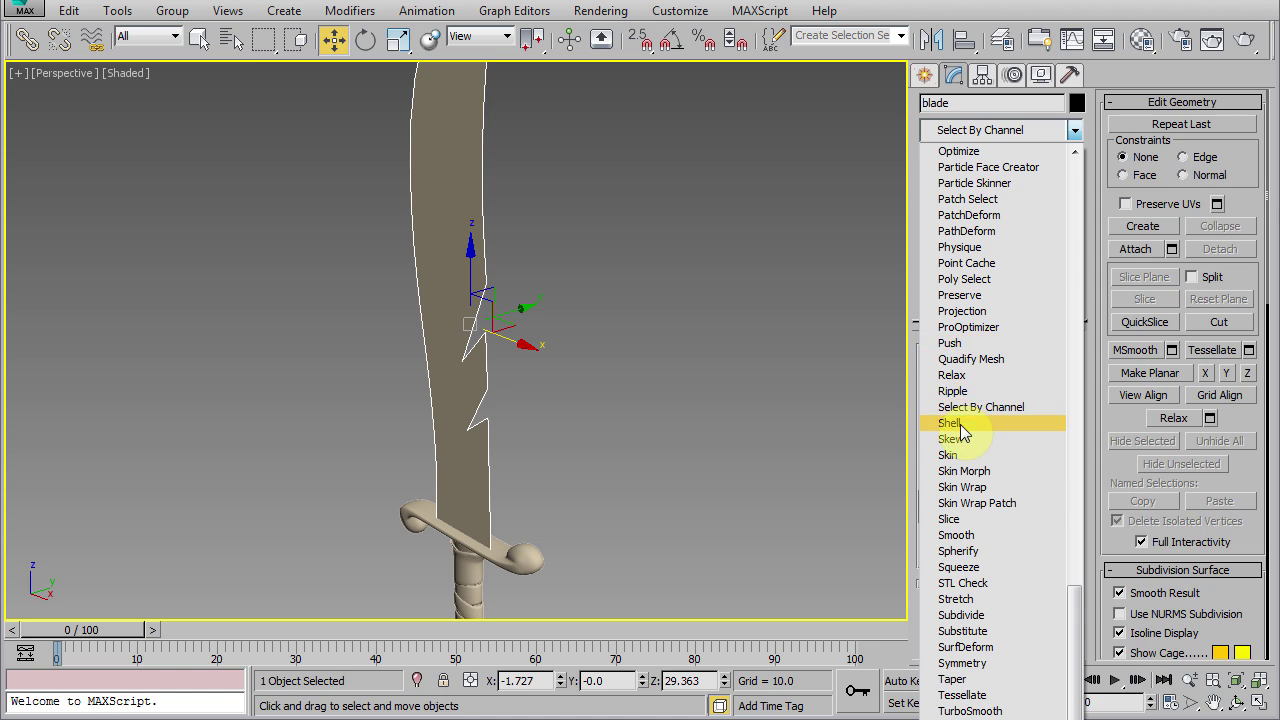
left_click(960, 423)
middle_click_drag(731, 451, 660, 457, "alt")
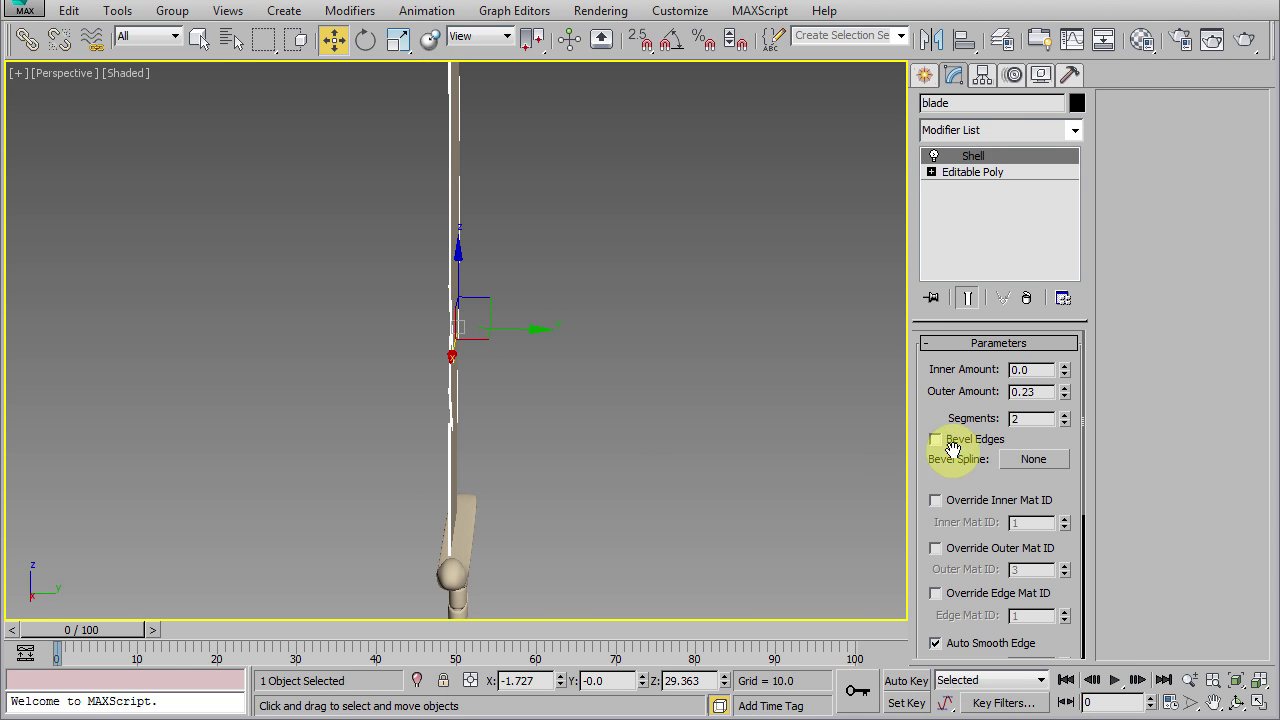
Set Shell Outer Amount 0, Inner Amount 1.27 and Segments 1, then deselect.
right_click(1064, 393)
mouse_move(1065, 368)
left_mouse_down()
mouse_move(994, 97)
mouse_move(977, 251)
left_mouse_up()
left_click(1065, 423)
mouse_move(560, 440)
middle_mouse_down("alt")
mouse_move(726, 444)
mouse_move(566, 451)
mouse_move(735, 446)
middle_mouse_up("alt")
mouse_move(1064, 372)
left_mouse_down()
mouse_move(1052, 380)
mouse_move(1057, 366)
left_mouse_up()
mouse_move(629, 414)
middle_mouse_down("alt")
mouse_move(466, 434)
mouse_move(669, 401)
mouse_move(545, 375)
middle_mouse_up("alt")
scroll(545, 375, "down", 3)
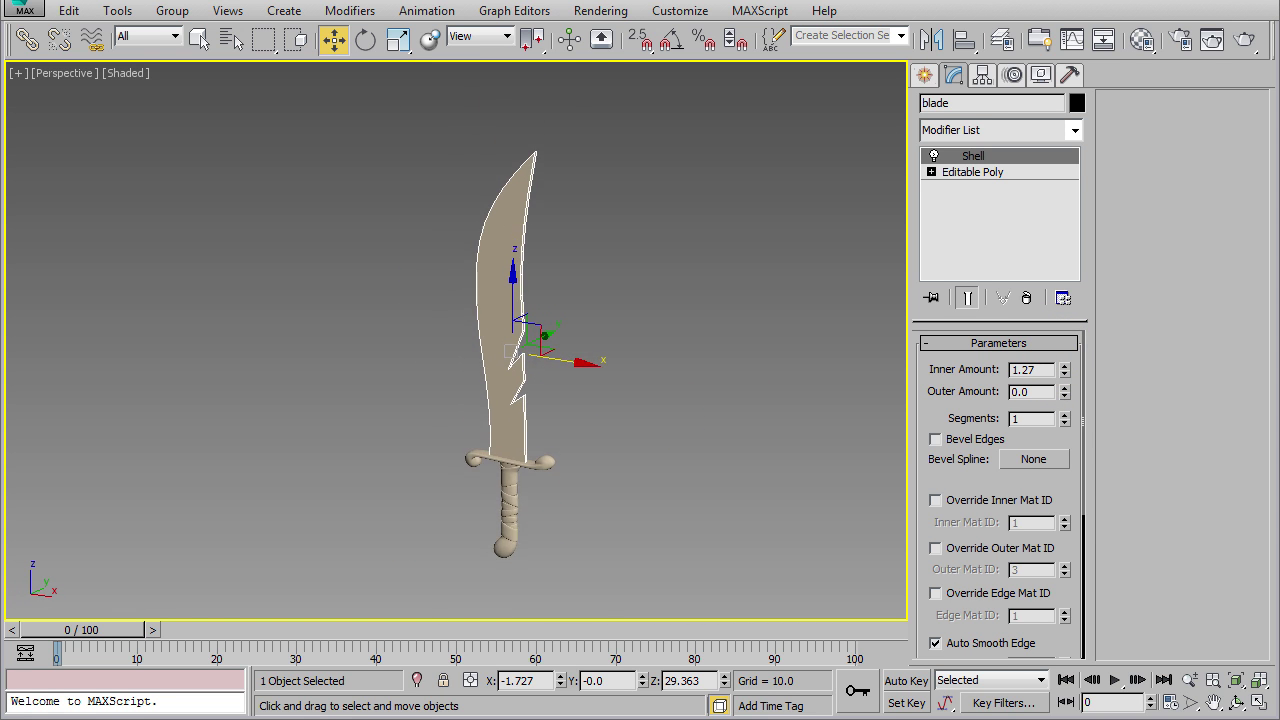
left_click(622, 434)
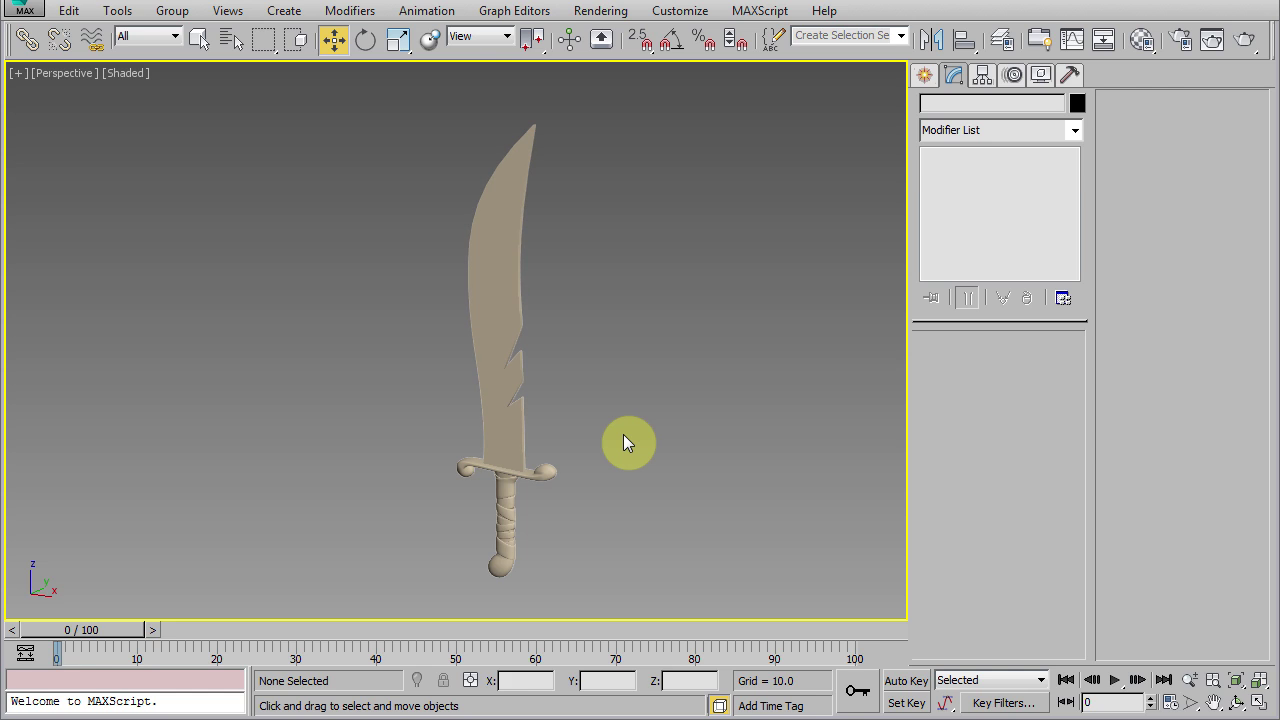